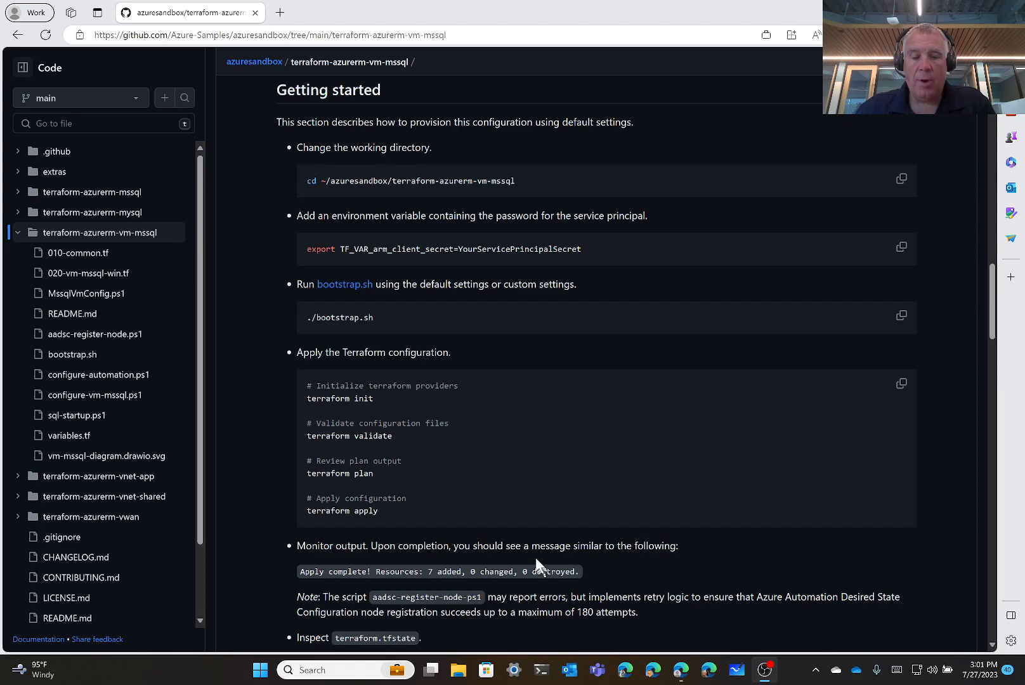
- Switch to VS Code with the azuresandbox project and expand the terraform-azurerm-vm-mssql folder
left_click(260, 670)
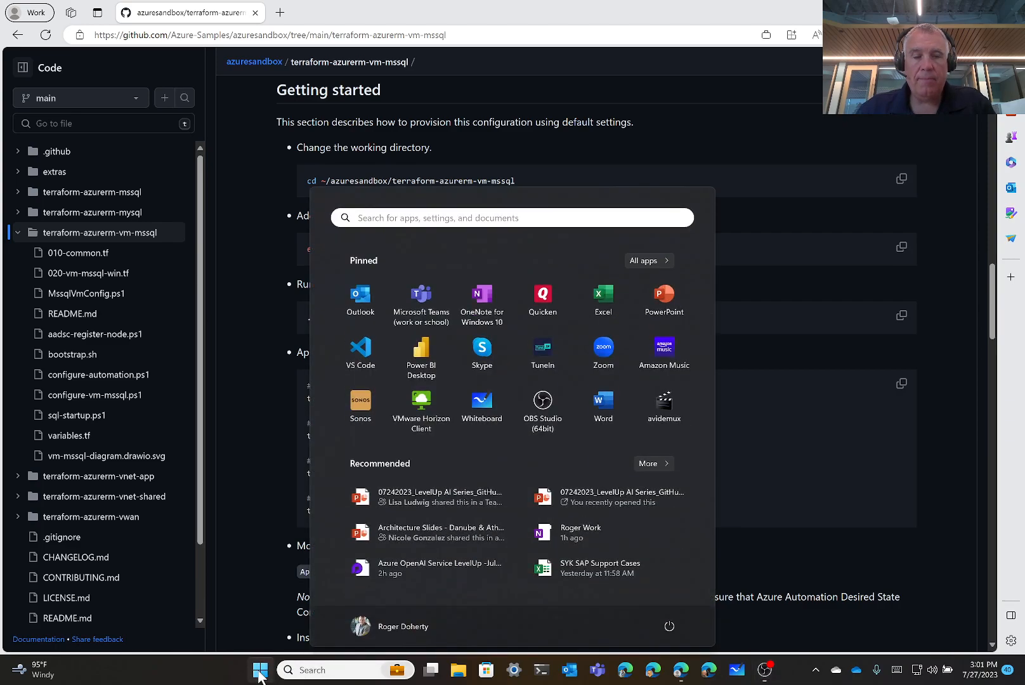
left_click(360, 359)
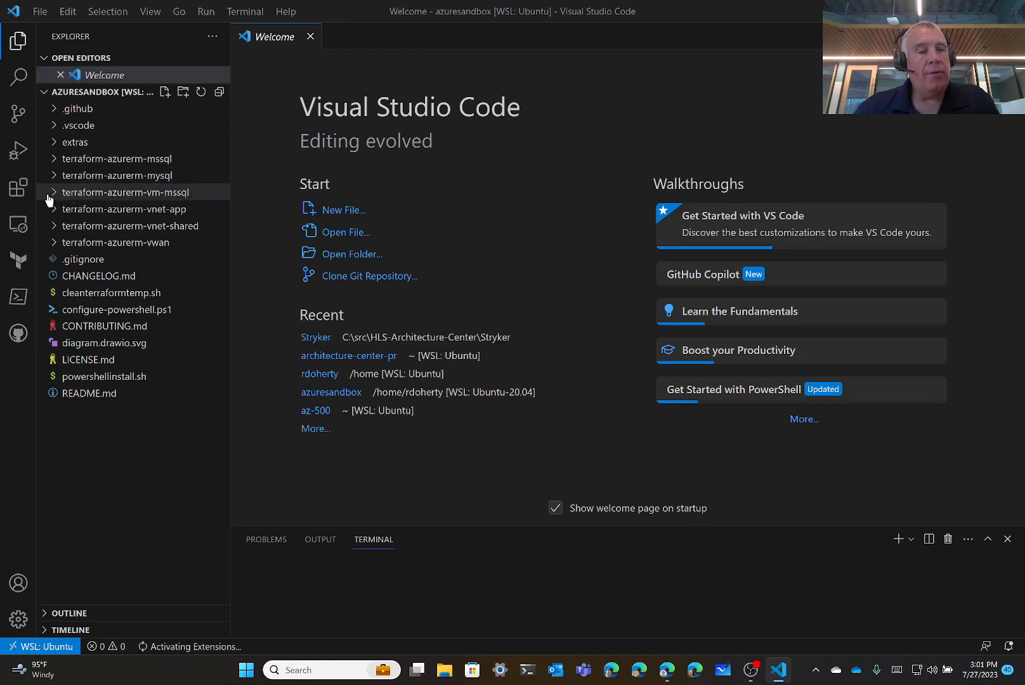
left_click(54, 193)
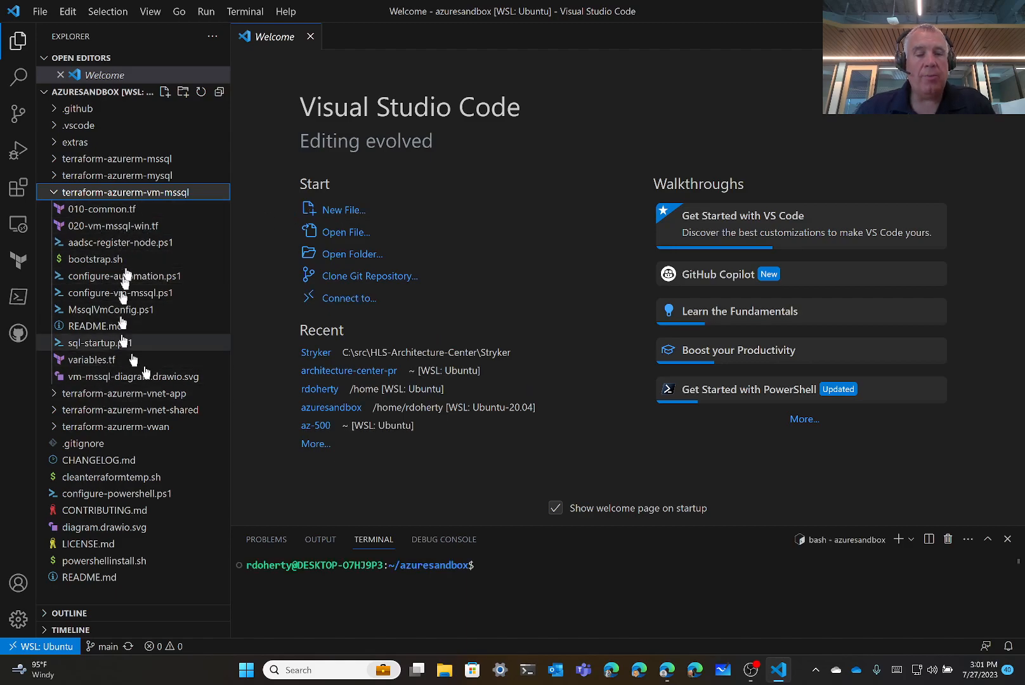
- Change the terminal's working directory to terraform-azurerm-vm-mssql and list its files with ll
left_click(518, 565)
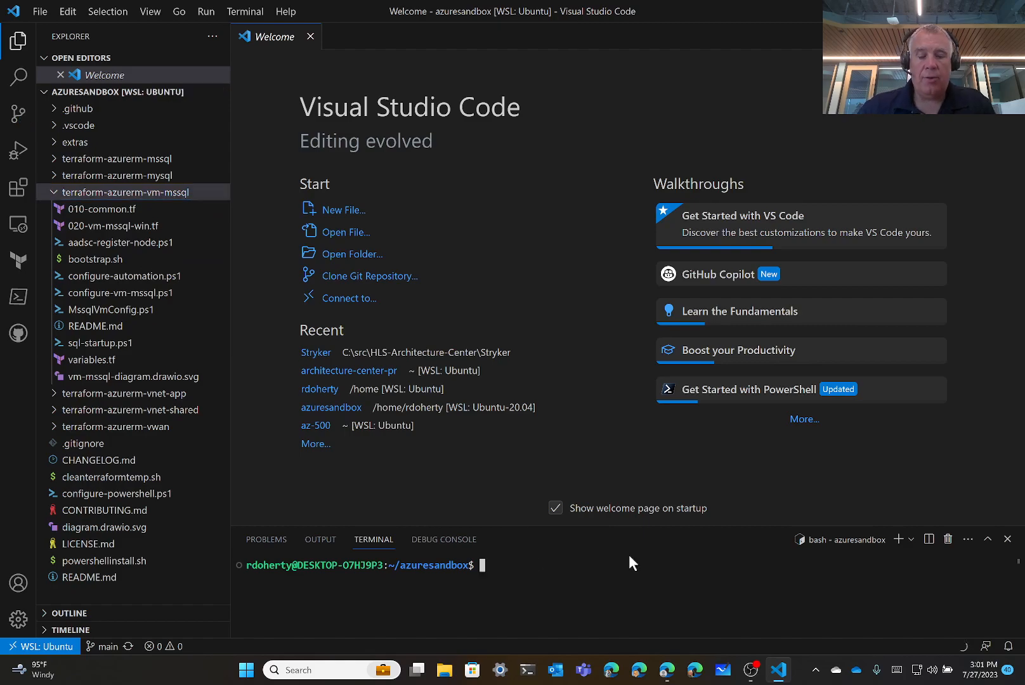
type("cd ")
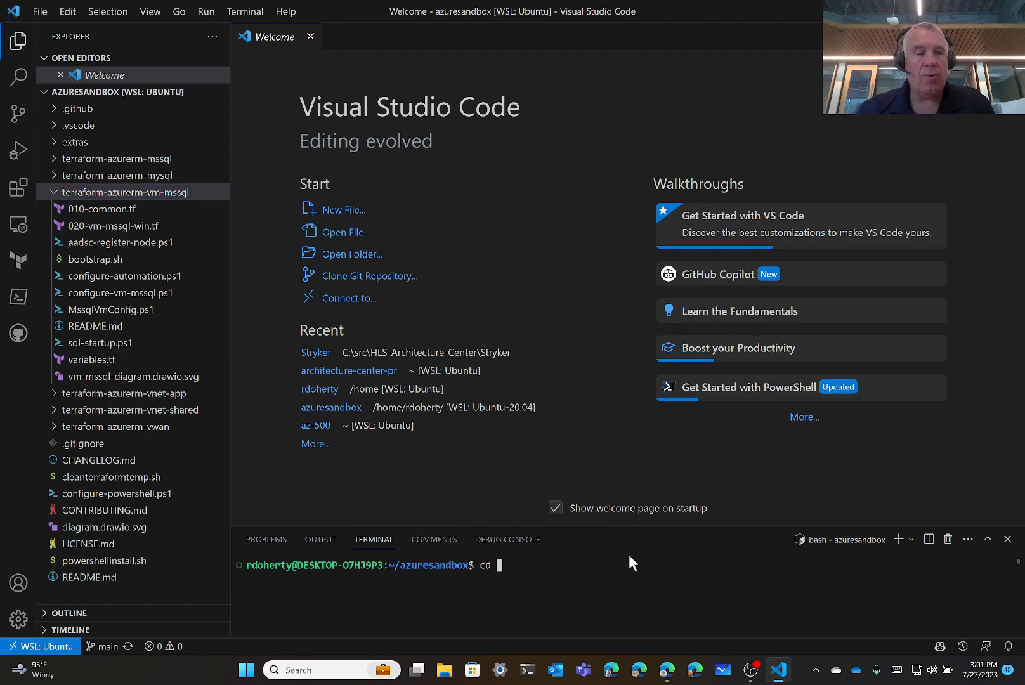
type("terr")
key("Tab")
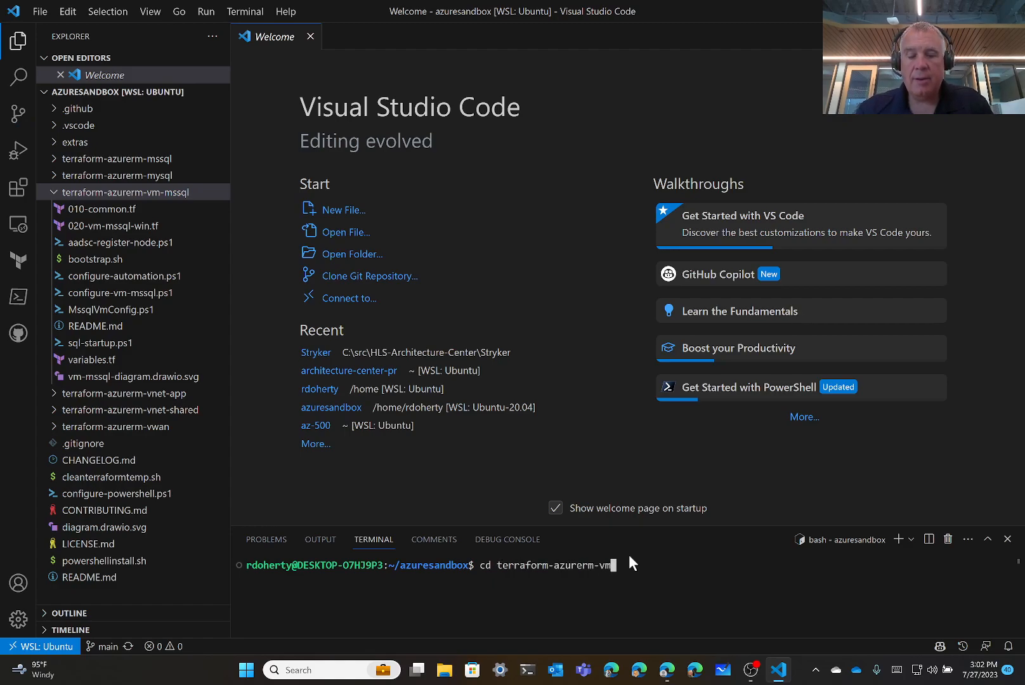
key("Return")
type("ll")
key("Return")
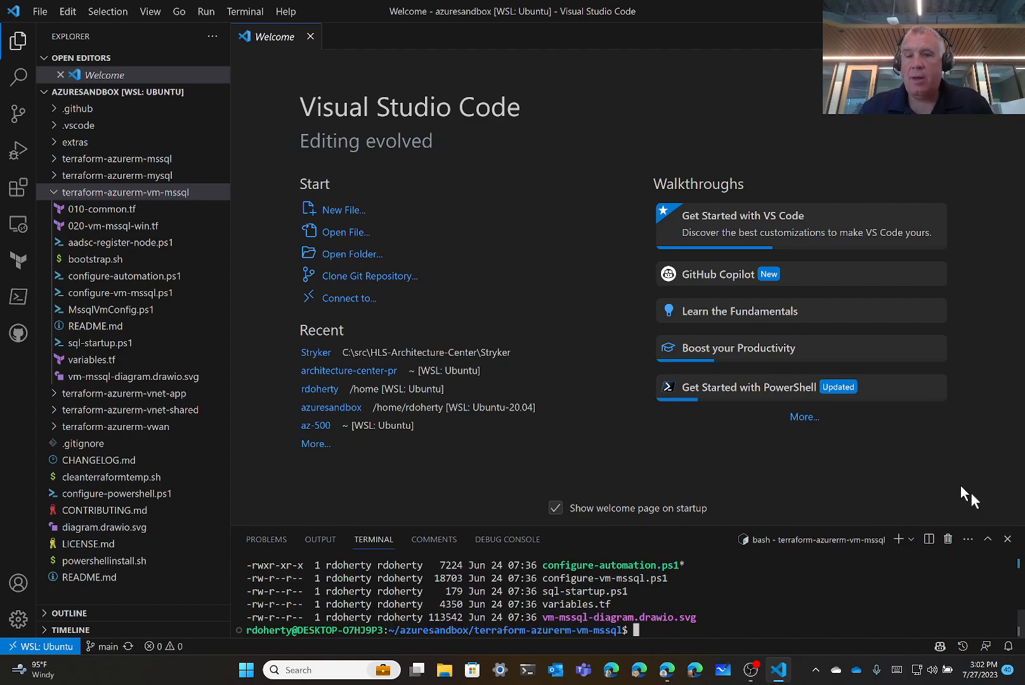
- With the Welcome page closed and the terminal maximized, export the service principal secret as the environment variable TF_VAR_arm_client_secret
left_click(310, 36)
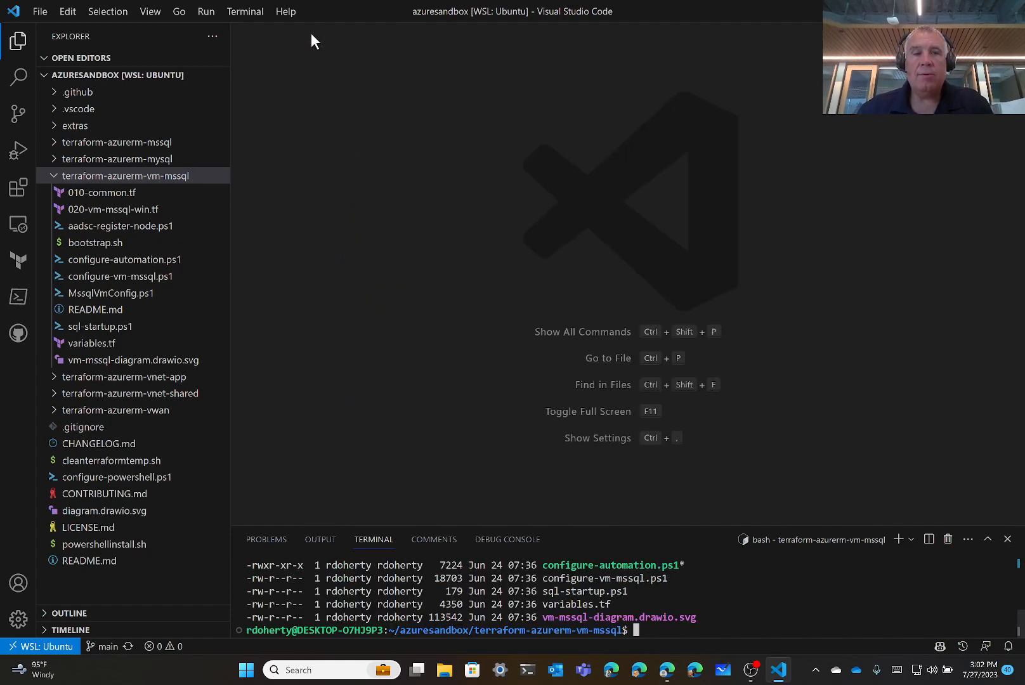
left_click(988, 538)
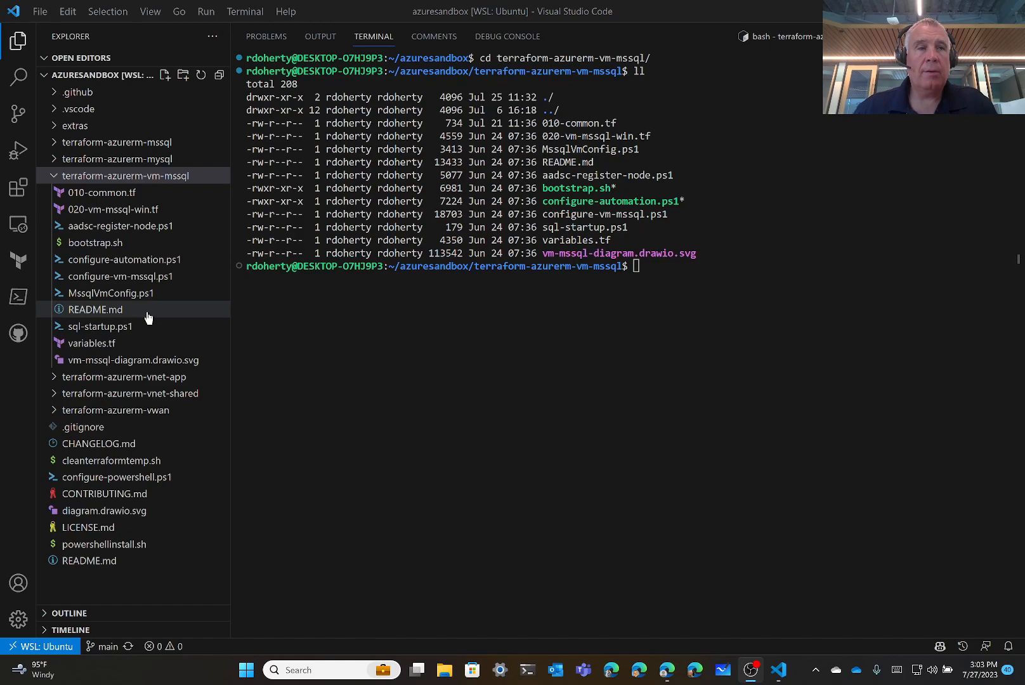
type("export TF_VAR")
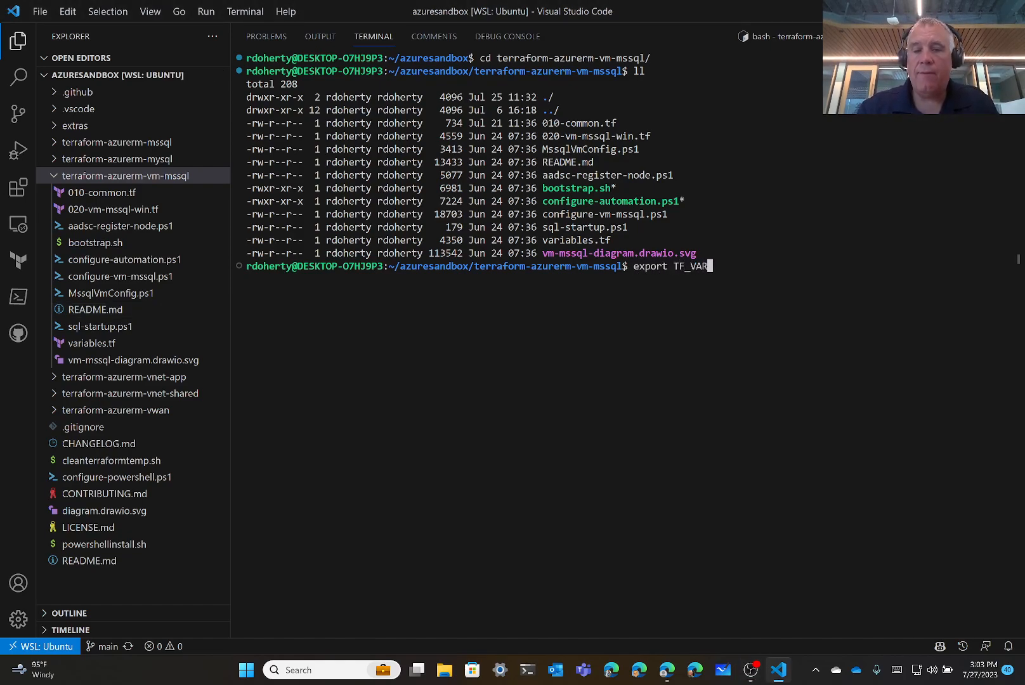
type("_arm_cl")
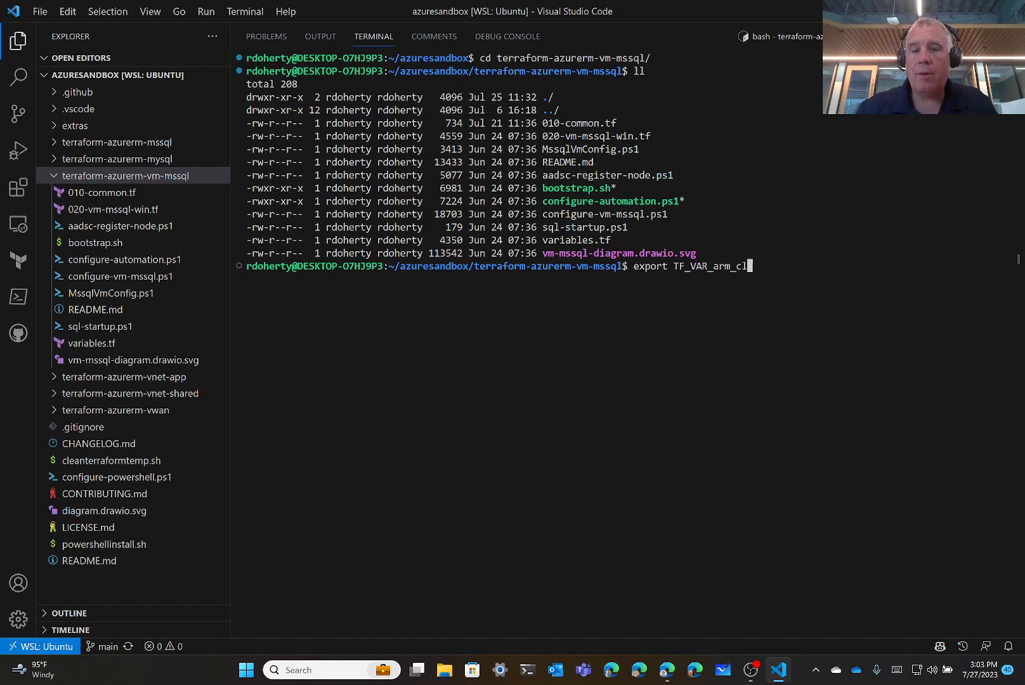
type("ient_")
type("secret")
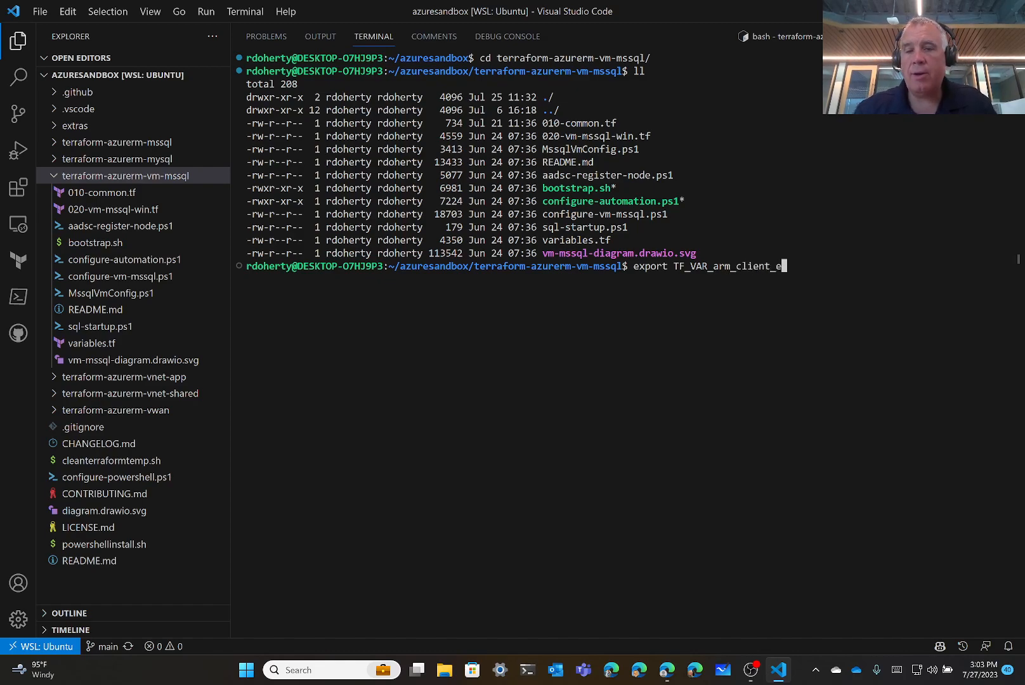
type("=")
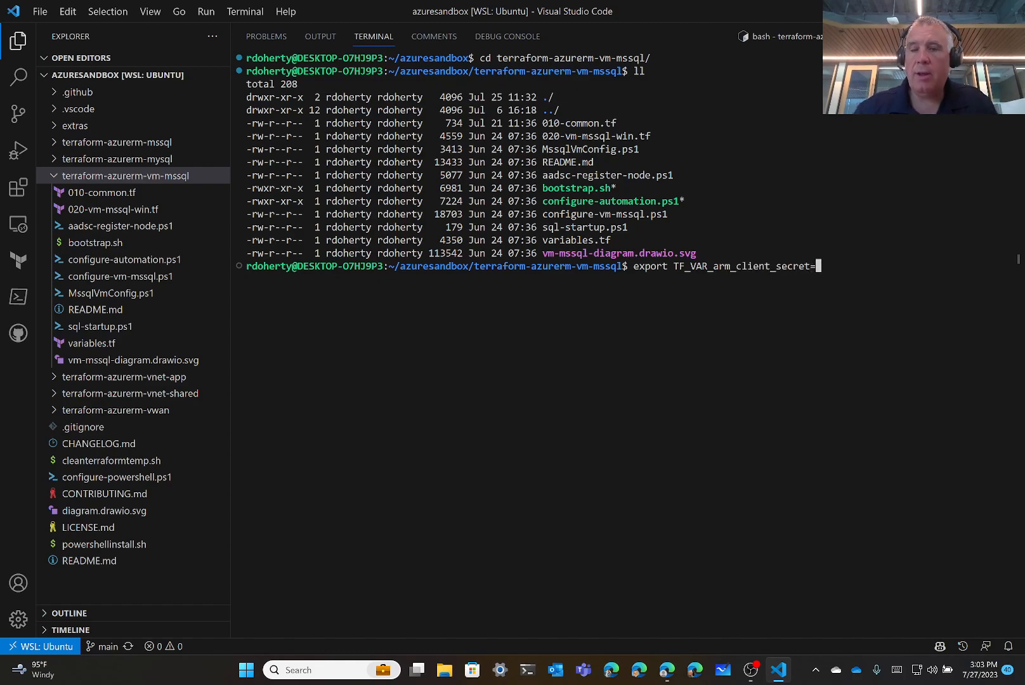
right_click(845, 265)
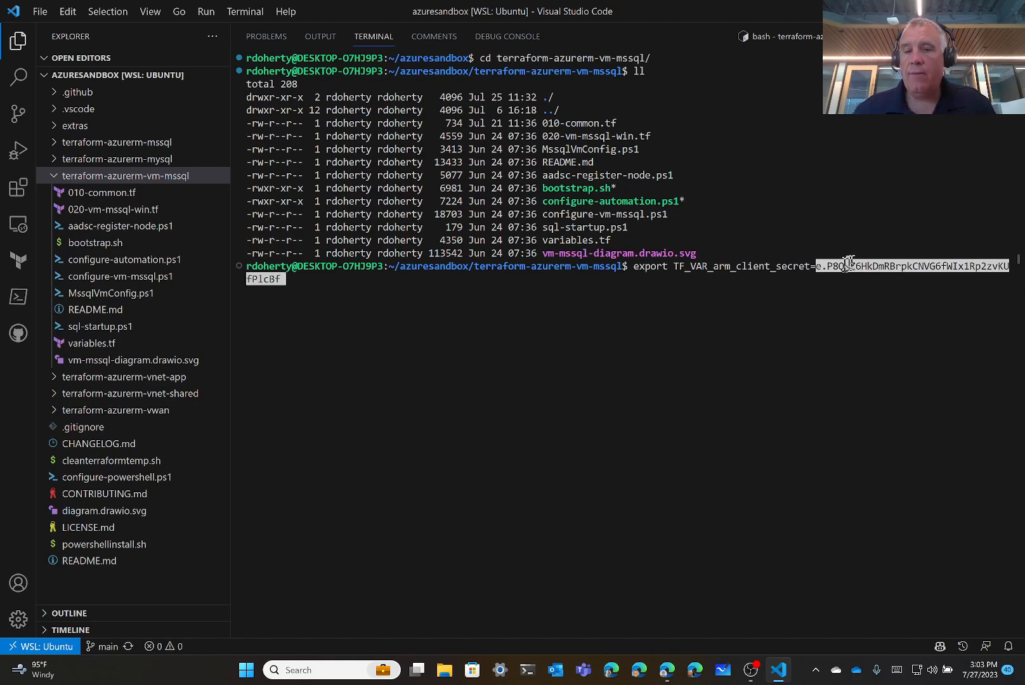
key("Return")
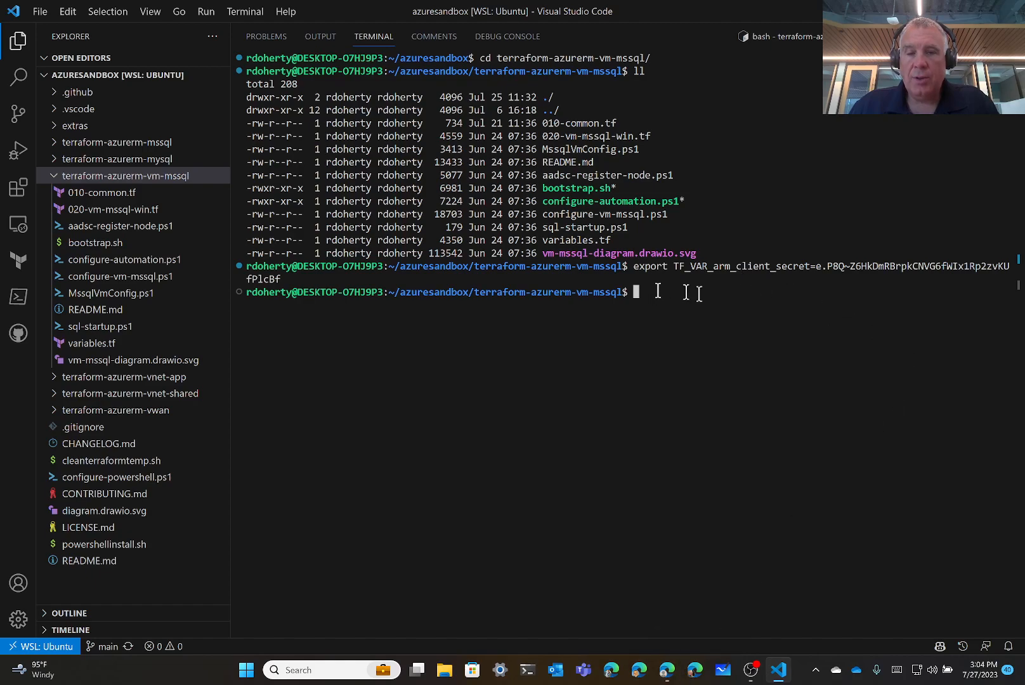
- Check the bootstrap instruction in the GitHub README, return to VS Code and run ./bootstrap.sh with SQL Server virtual machine name mssqlwin1
left_click(666, 676)
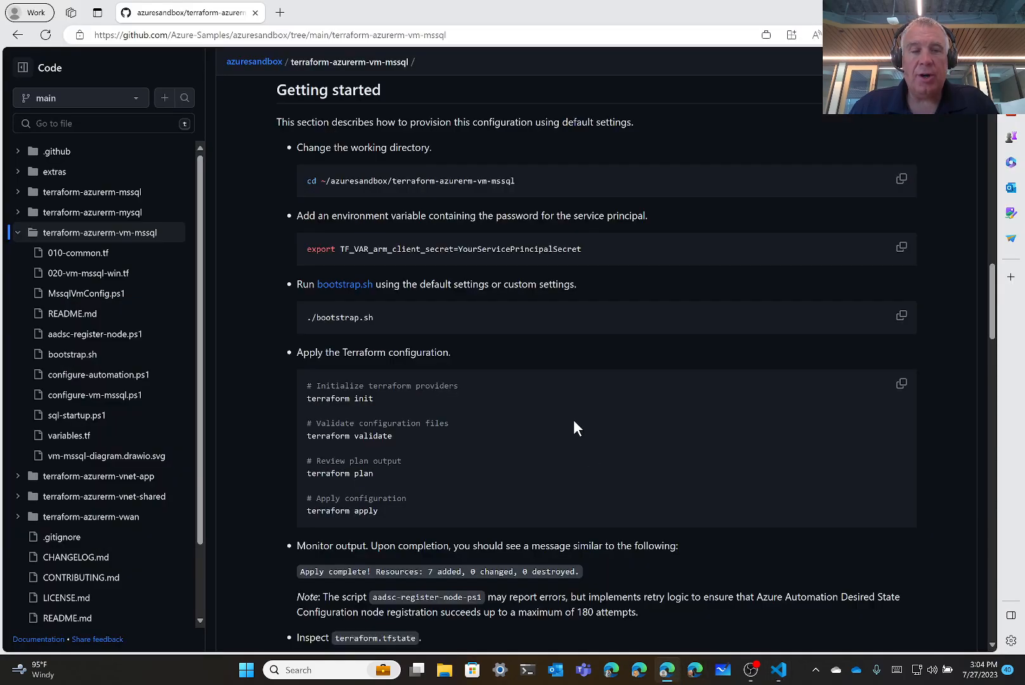
left_click(778, 671)
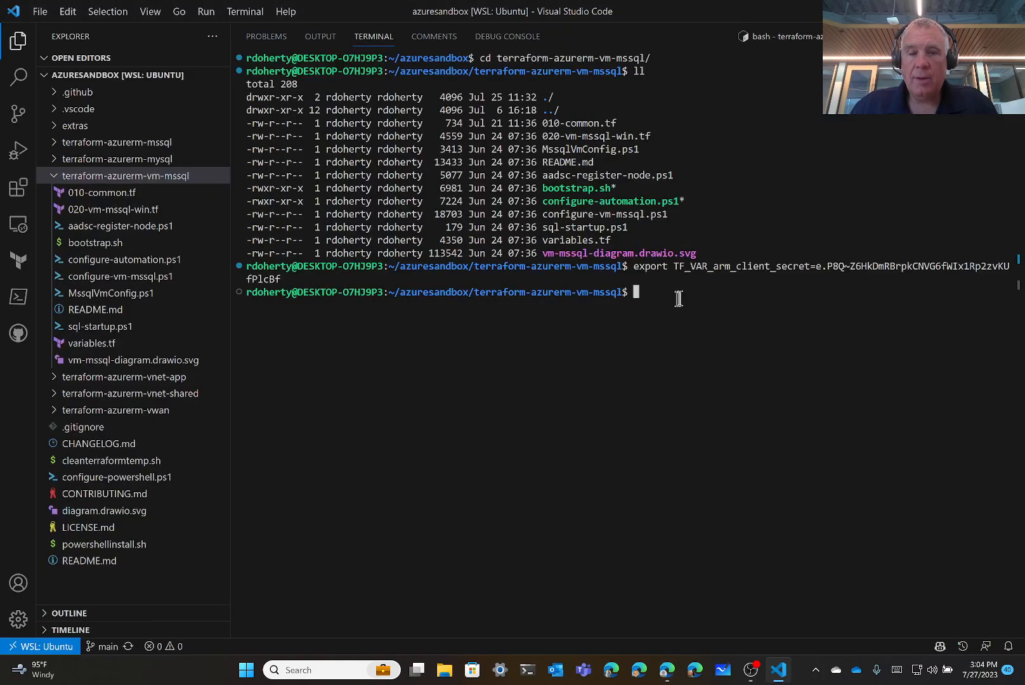
type(".")
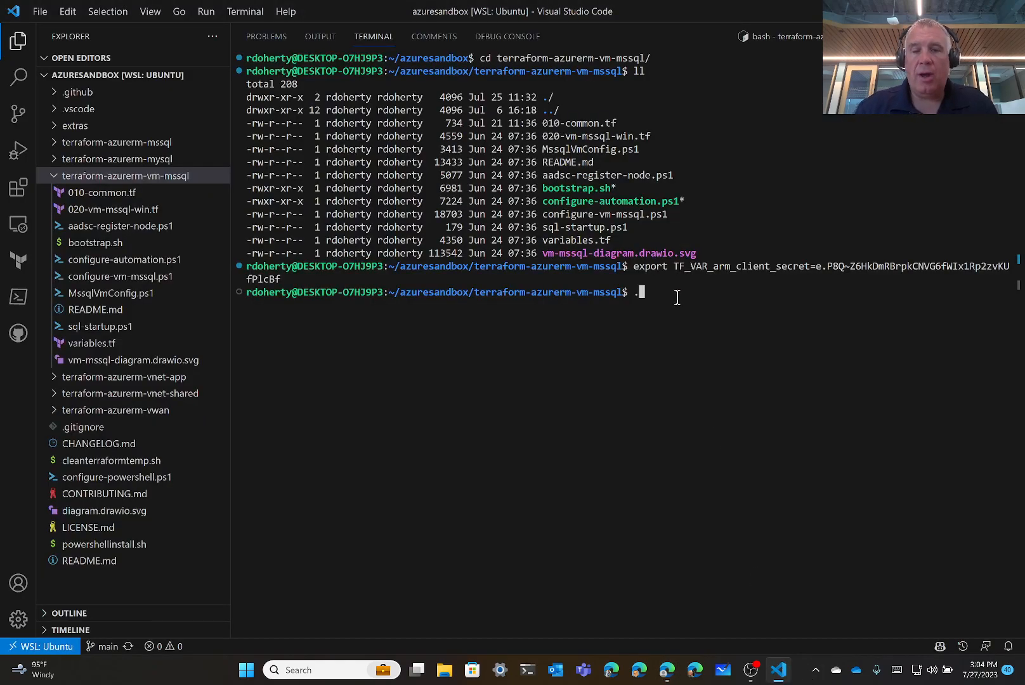
type("/b")
key("Tab")
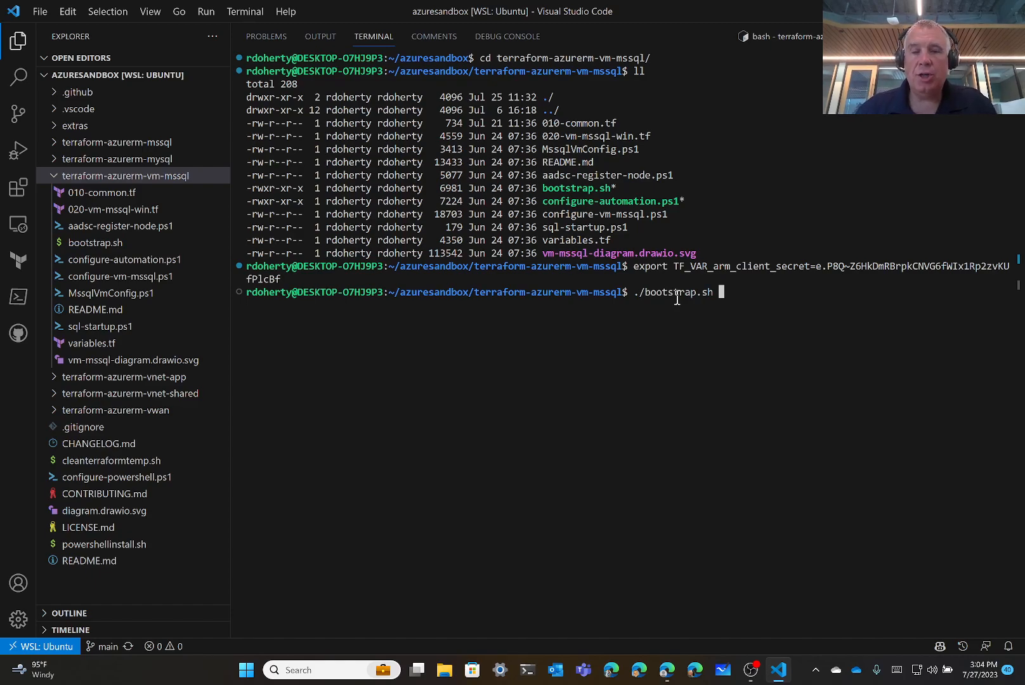
key("Return")
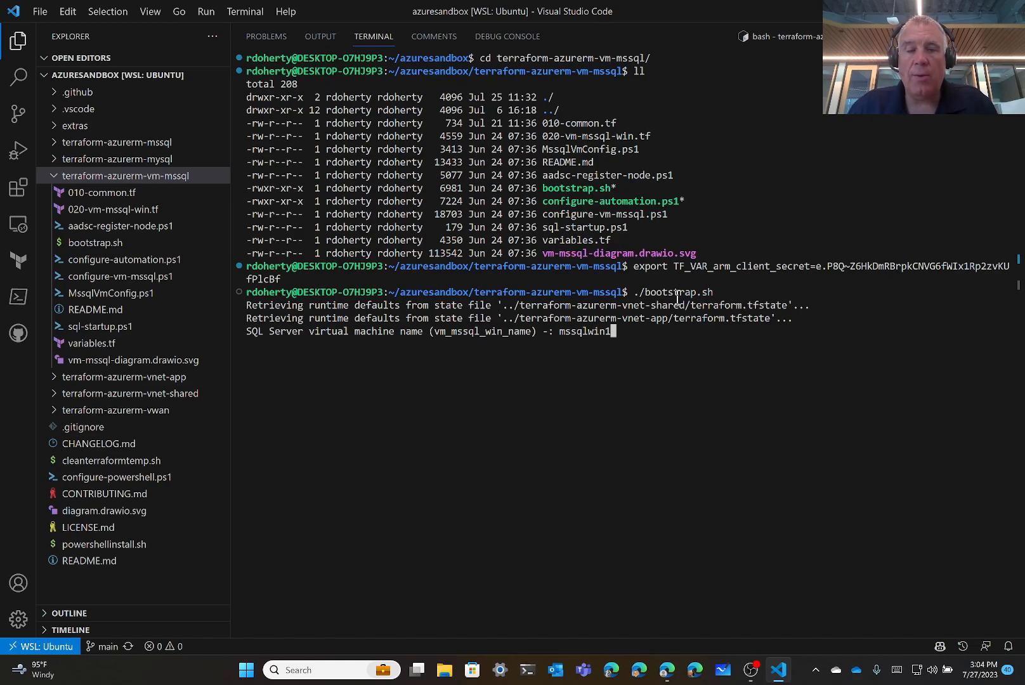
key("Return")
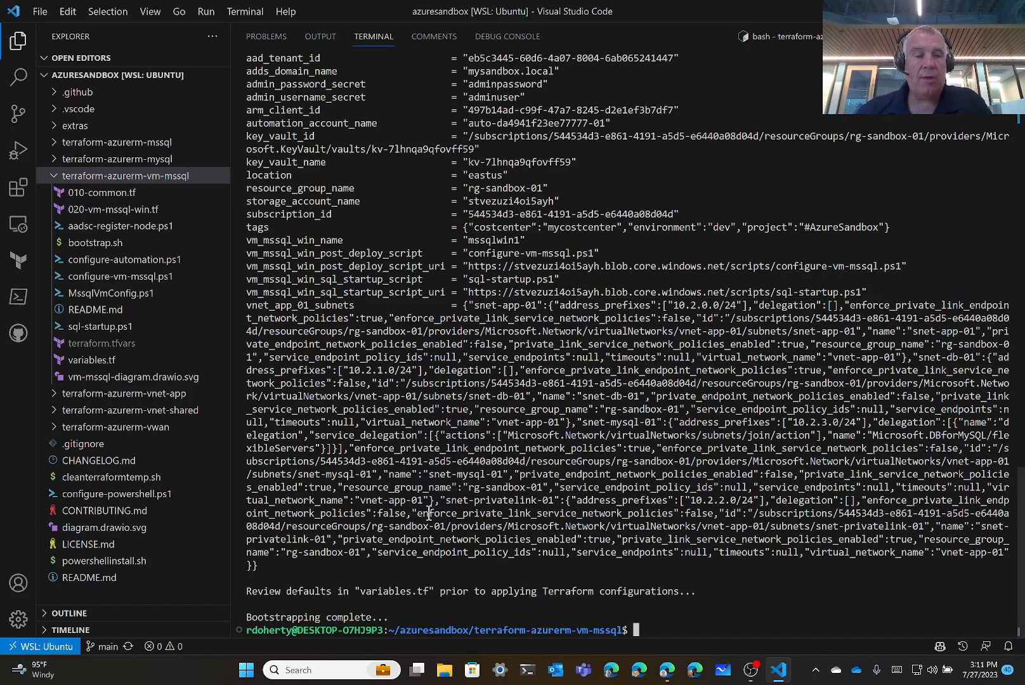
- Review the variable values in the generated terraform.tfvars, then close the file and maximize the terminal again
left_click(106, 346)
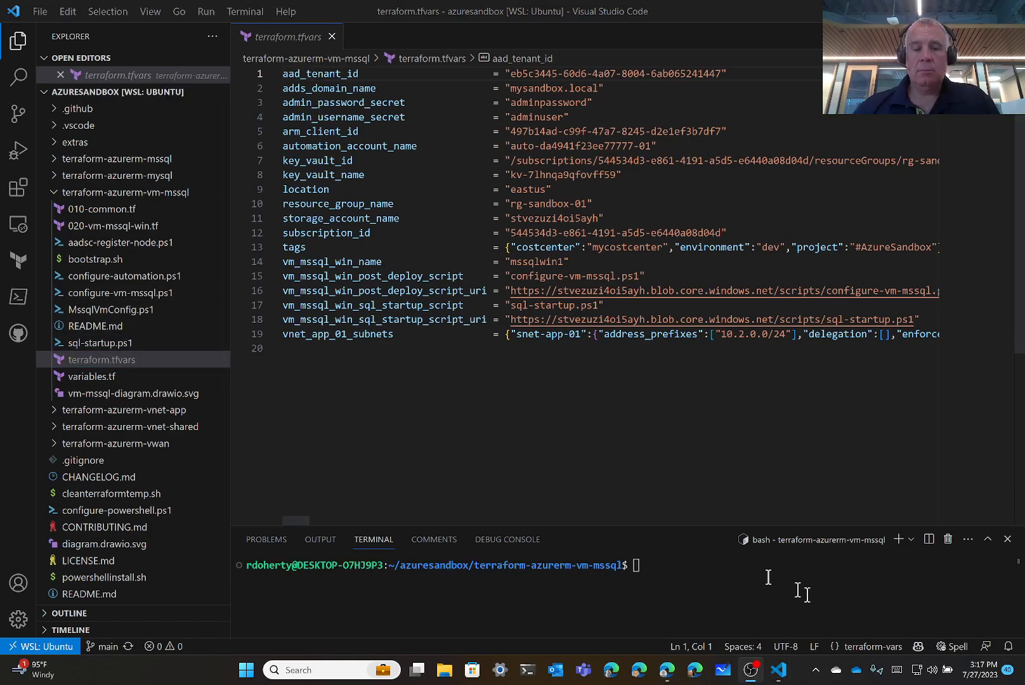
left_click(332, 38)
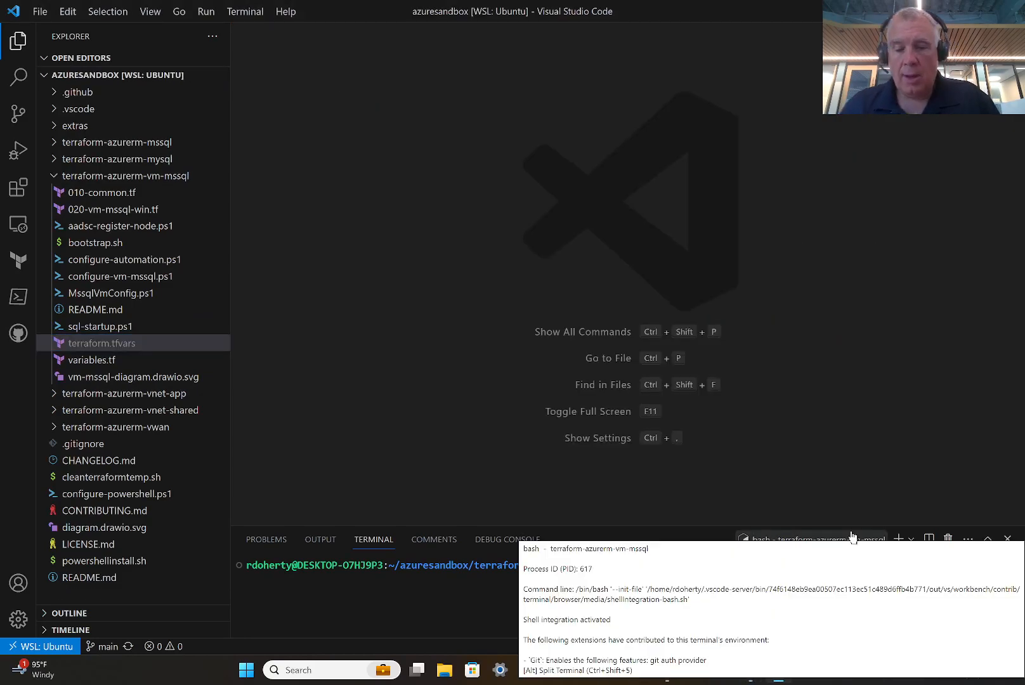
left_click(987, 539)
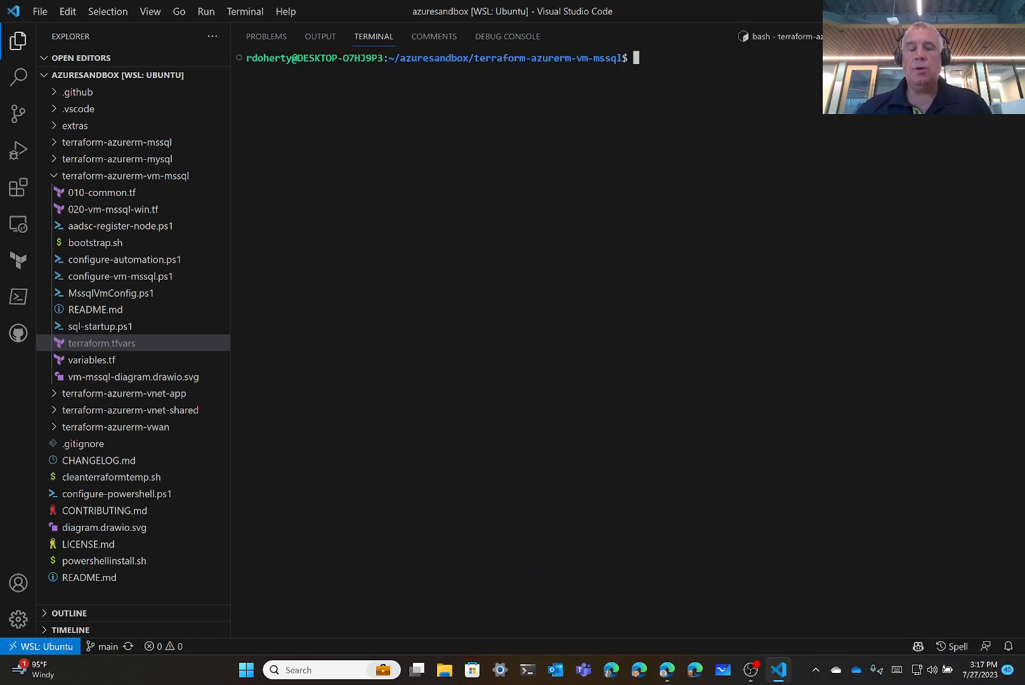
- Initialize the Terraform providers with terraform init and check the configuration files with terraform validate
type("terraform init")
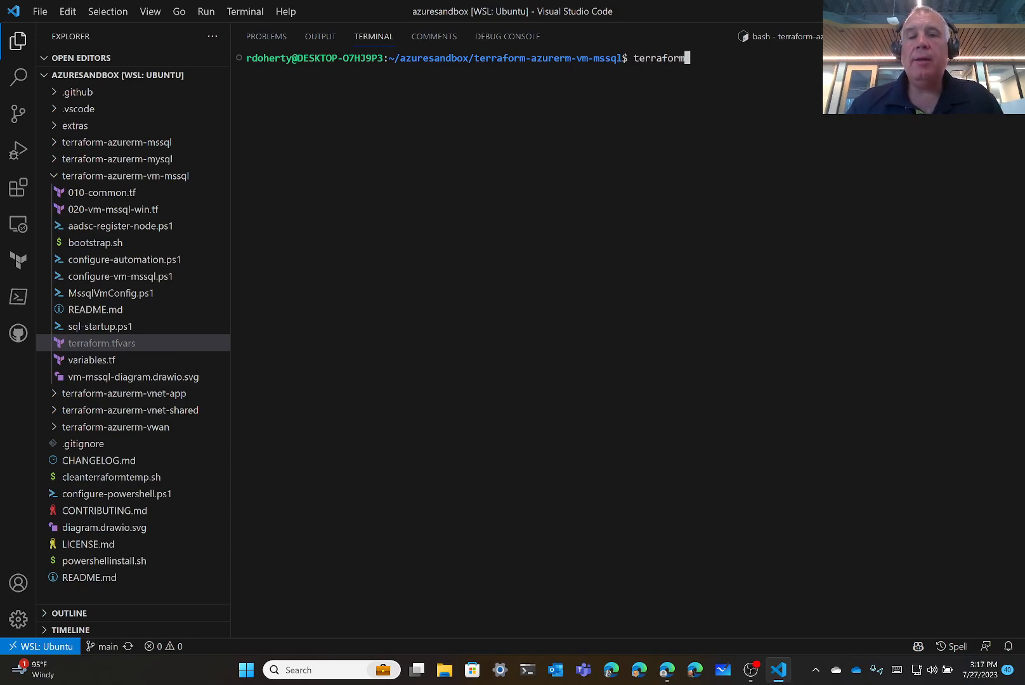
key("Return")
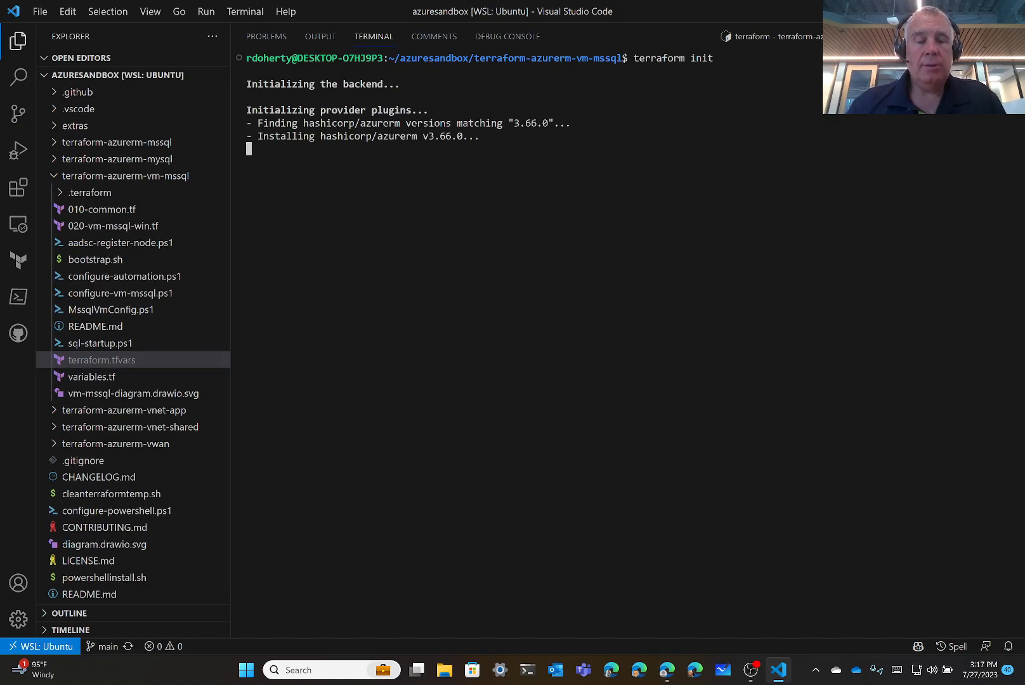
type("terraform validate")
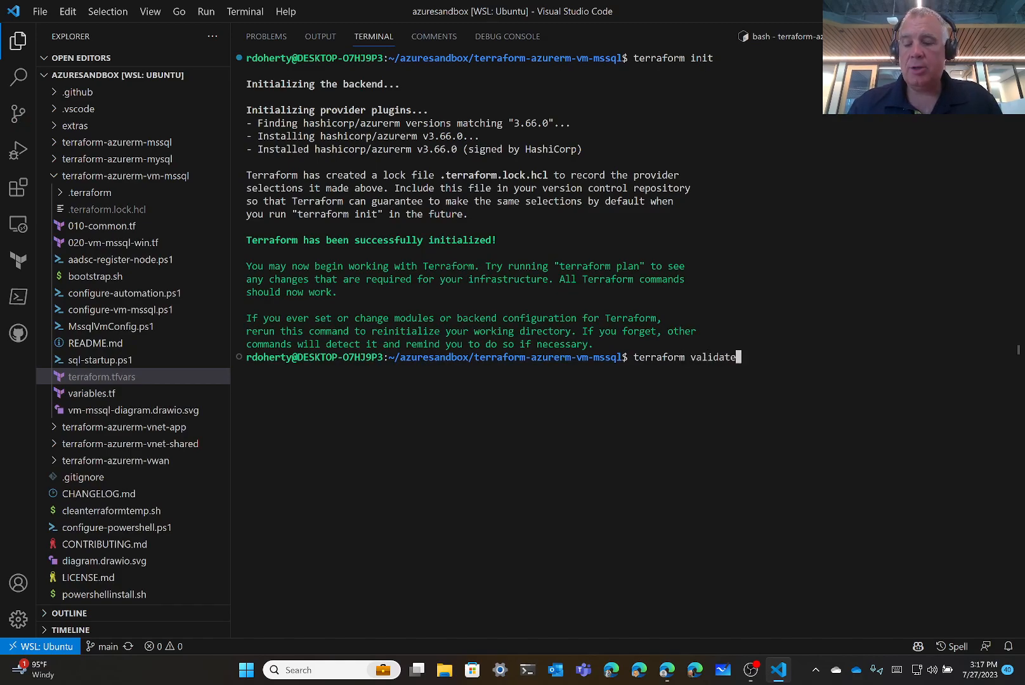
key("Return")
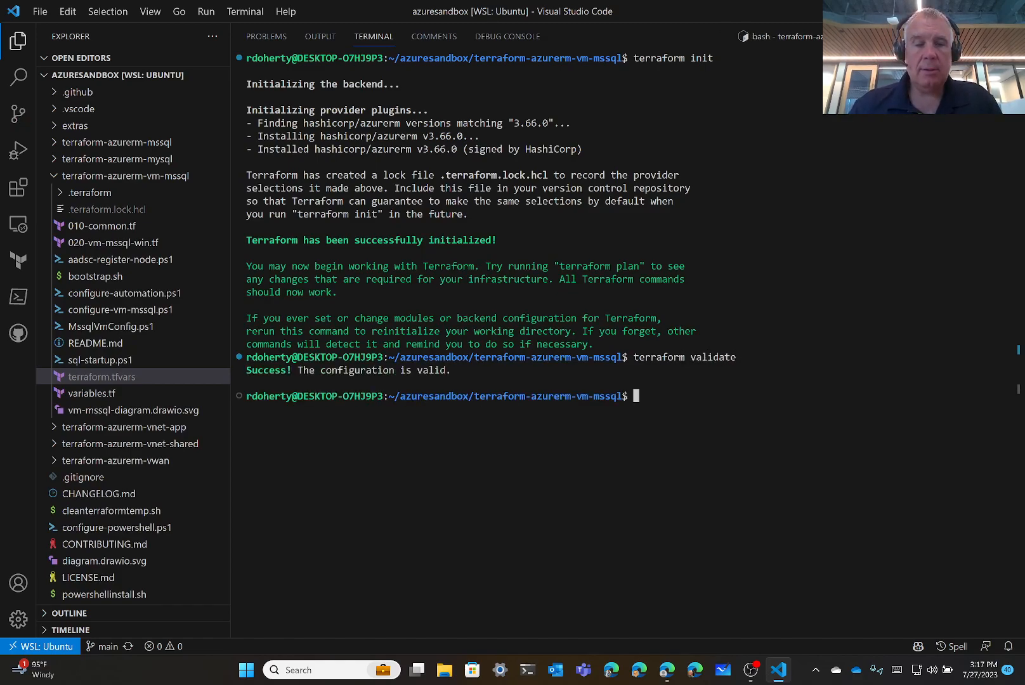
- Run terraform plan and check the numbers of resources to add, change and destroy in its summary
type("terr")
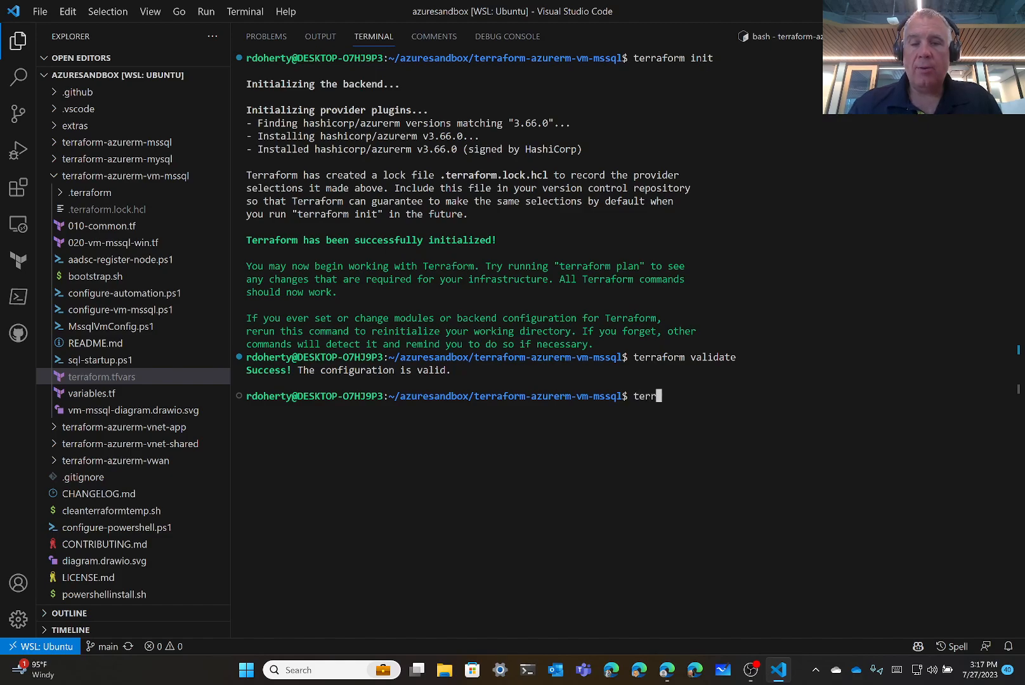
type("aform plan")
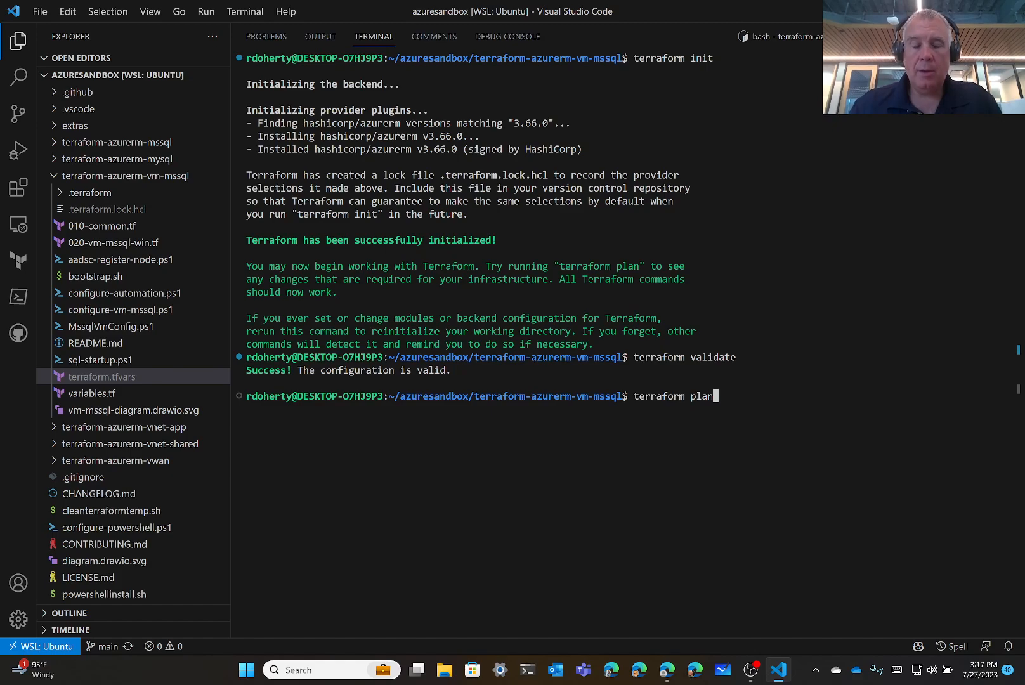
key("Return")
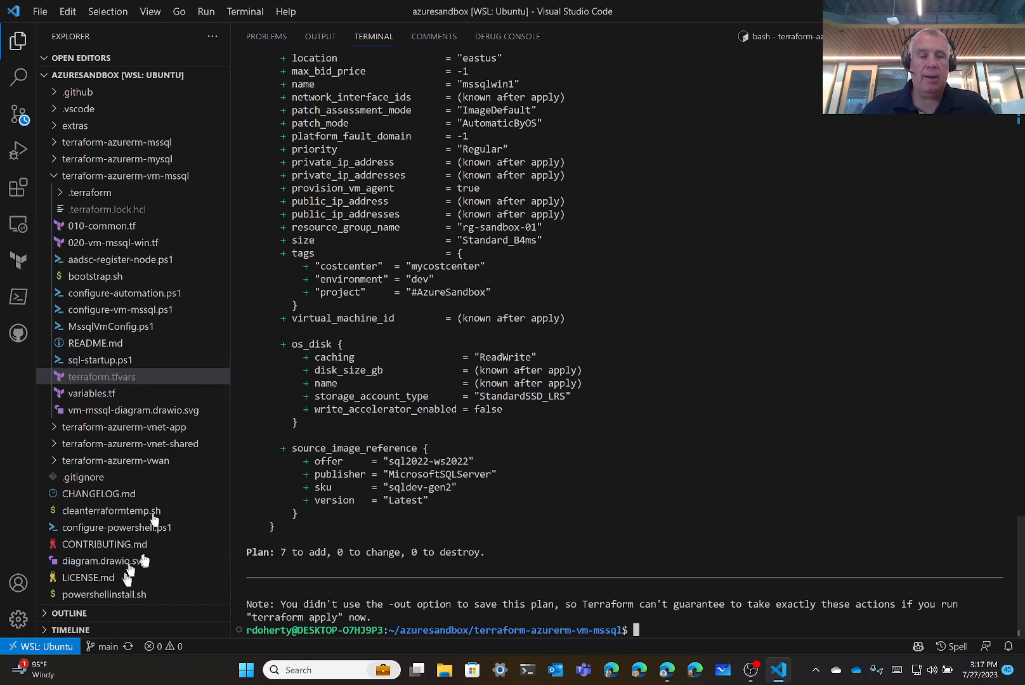
double_click(283, 551)
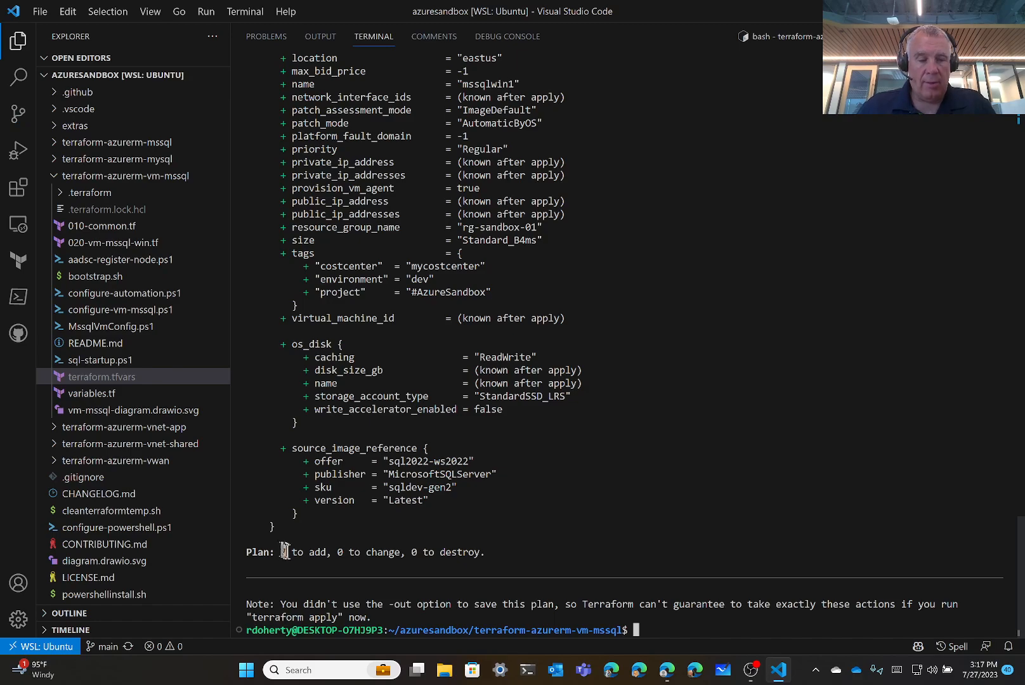
double_click(339, 553)
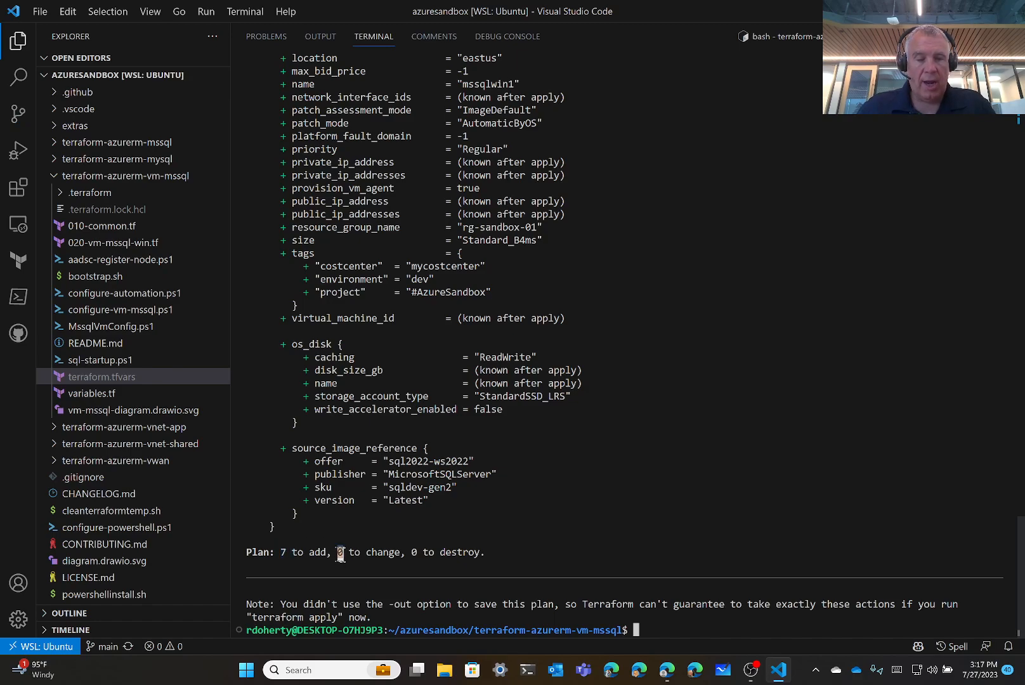
double_click(413, 552)
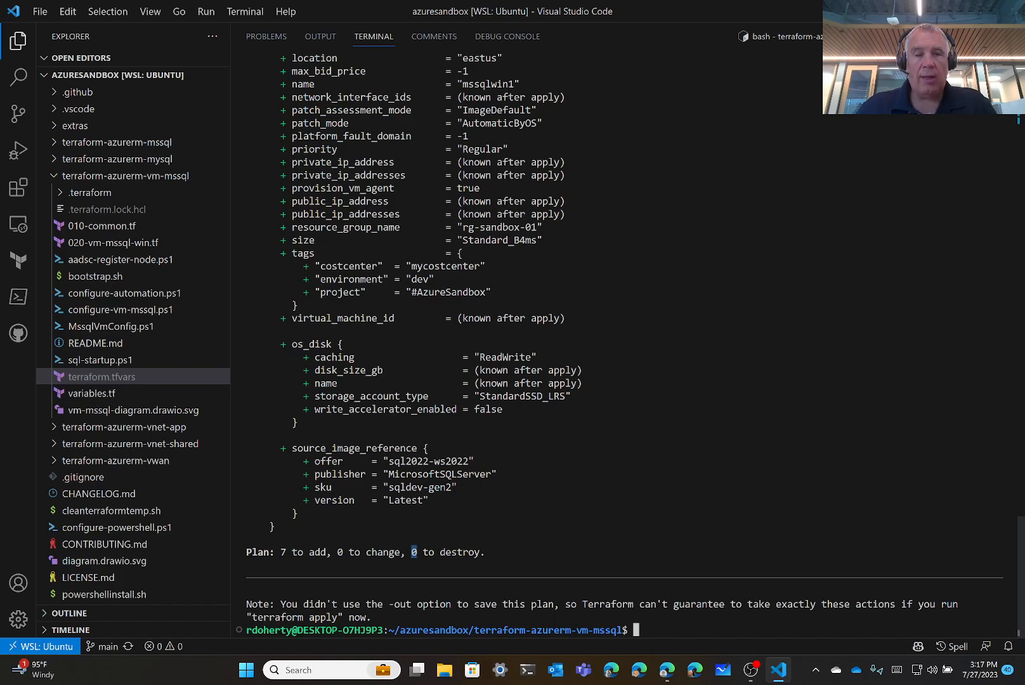
left_click(657, 630)
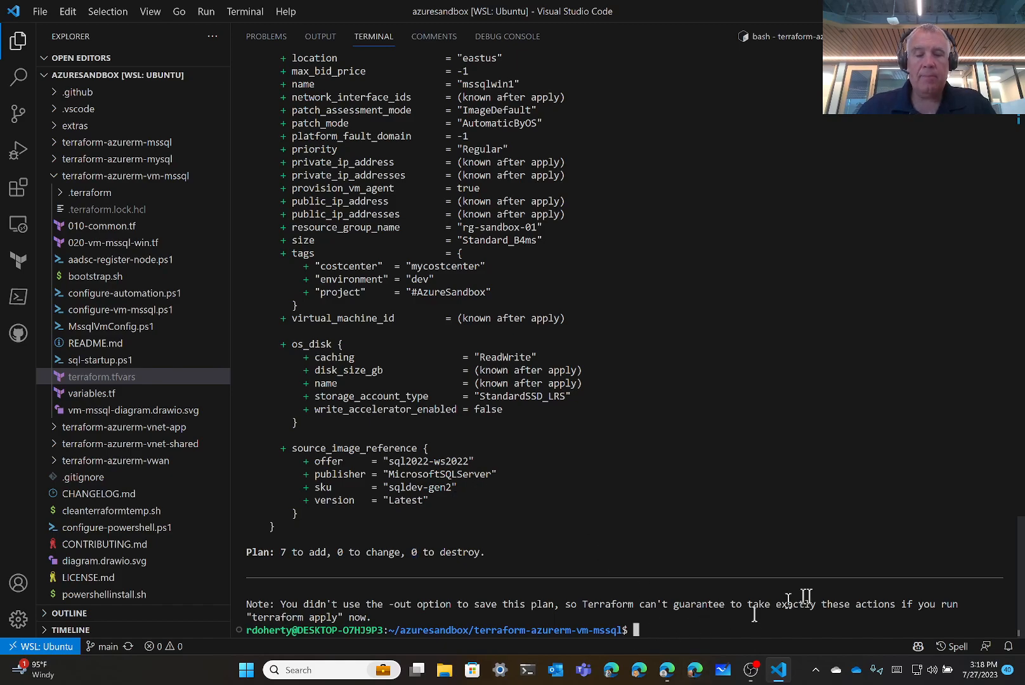
- Run terraform apply, approve the actions with yes, and check the resource numbers in the completion message
type("err")
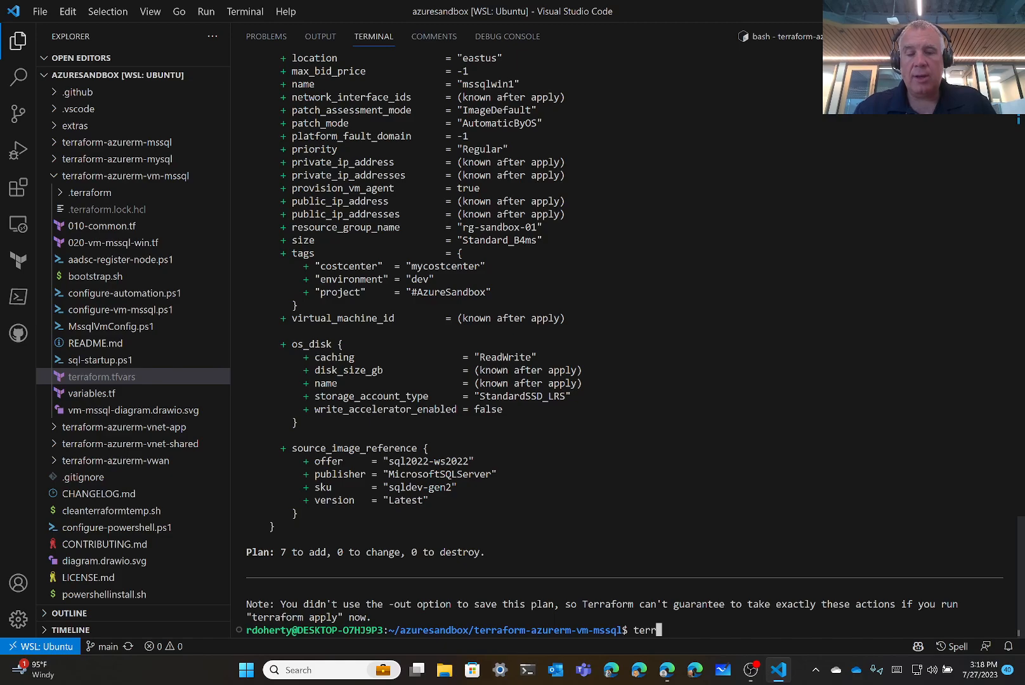
type("aform apply")
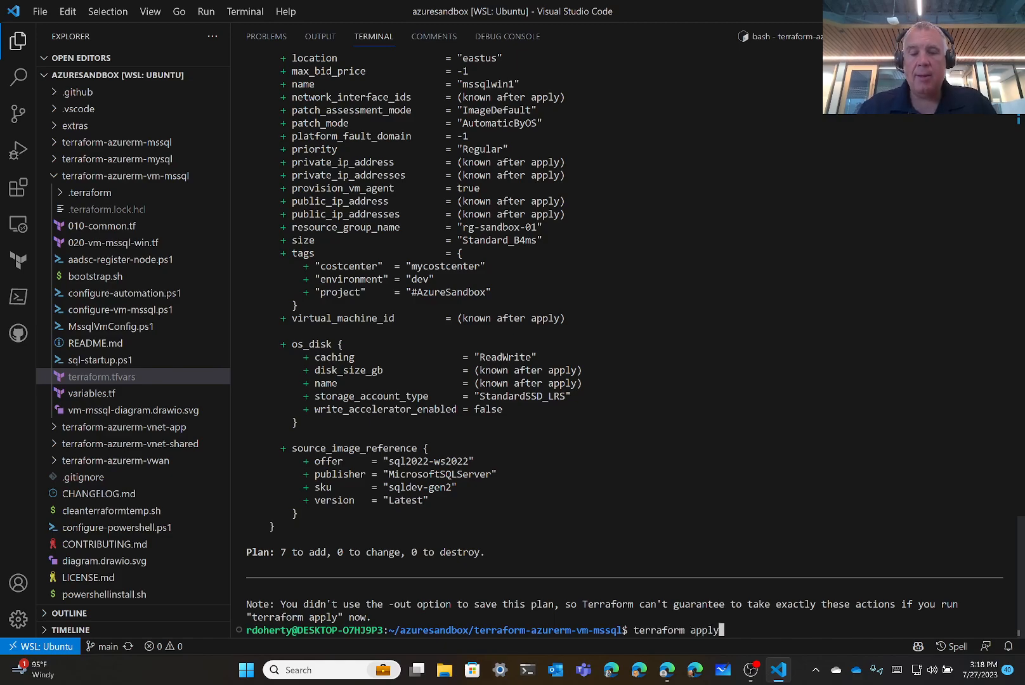
key("Return")
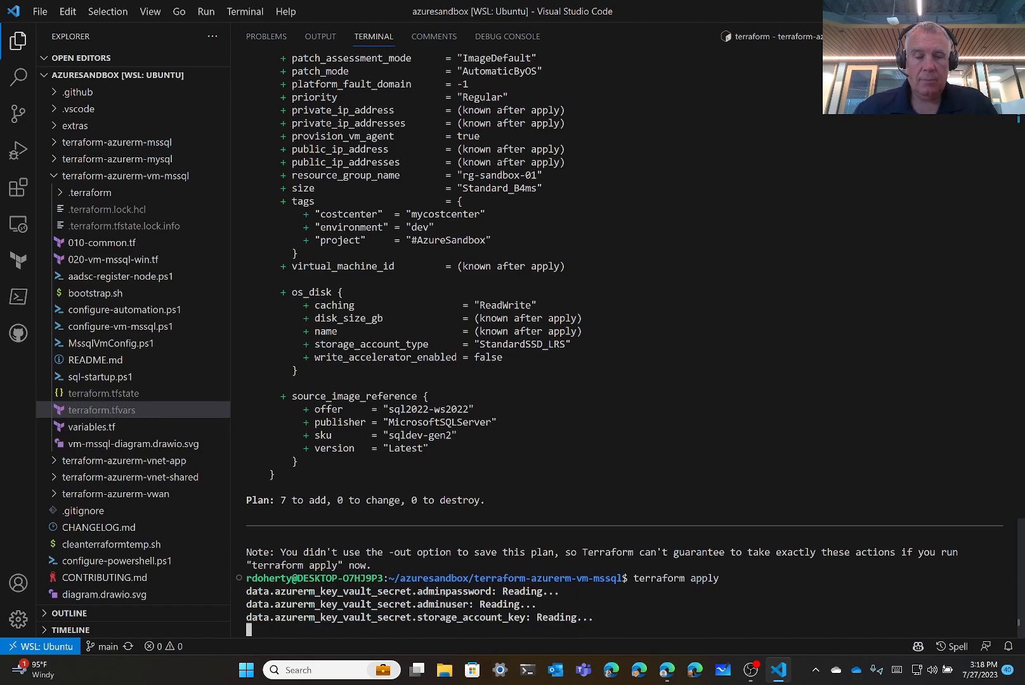
type("yes")
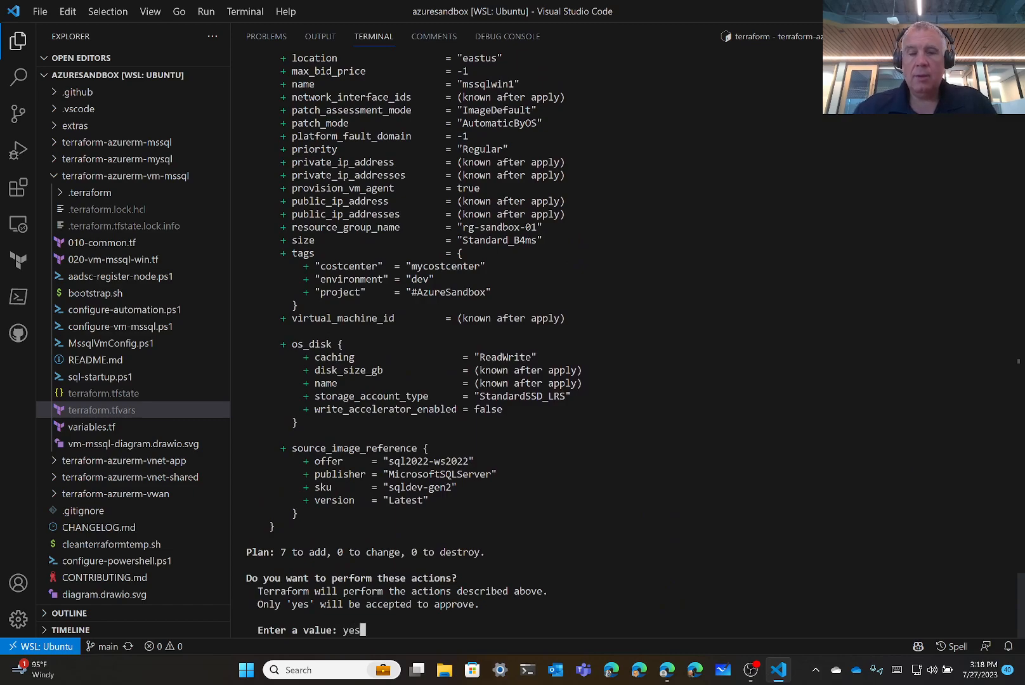
key("Return")
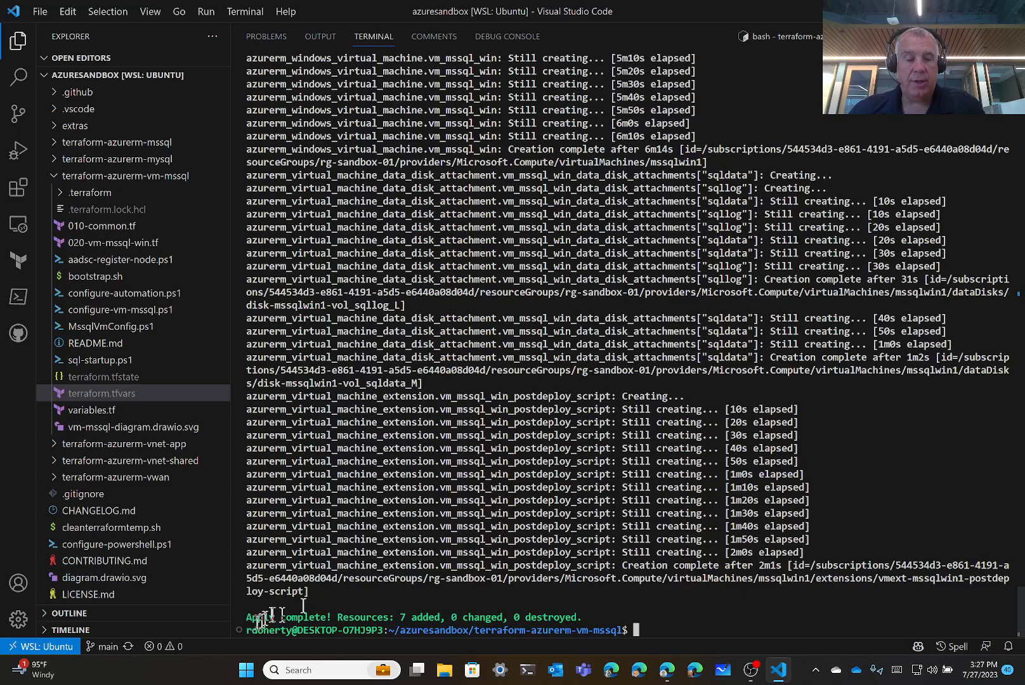
left_click_drag(394, 615, 663, 612)
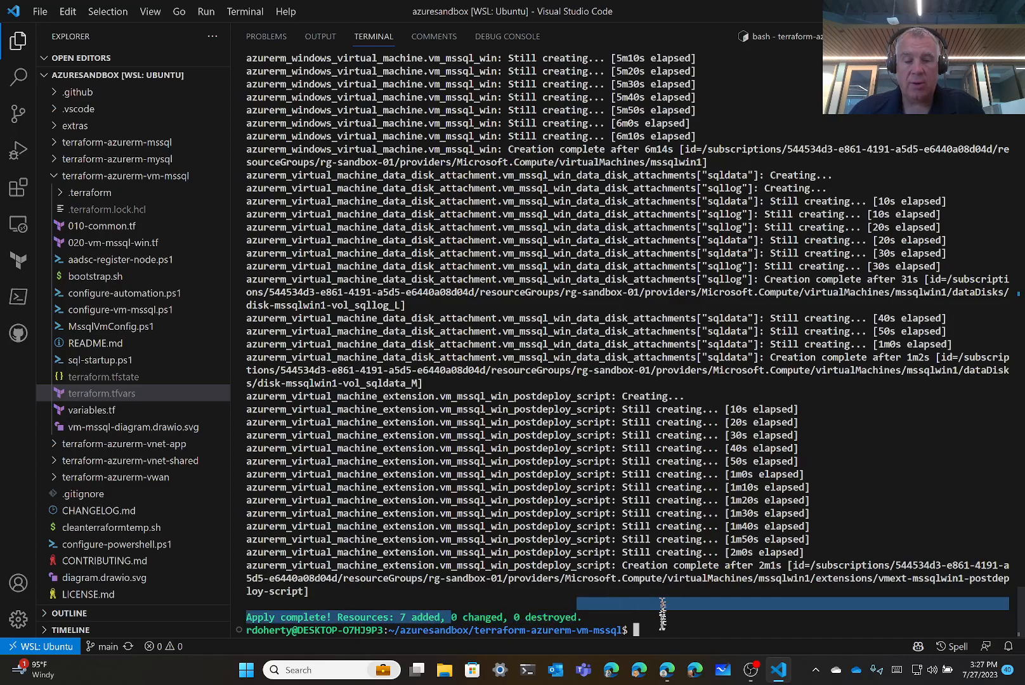
left_click(660, 627)
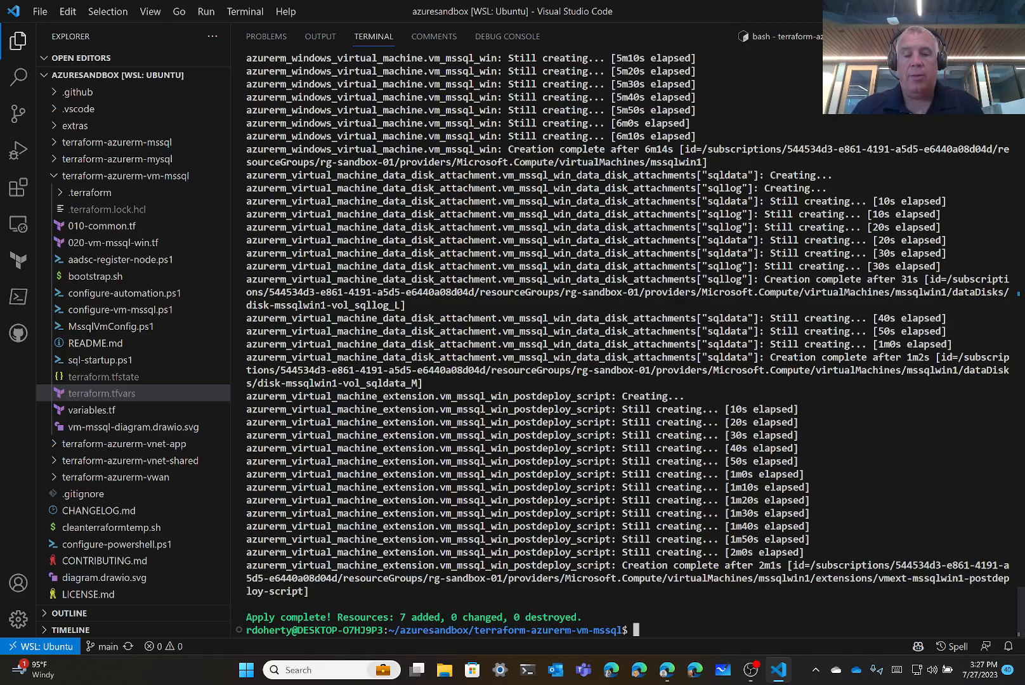
- Check the terraform.tfstate inspection instruction in the GitHub README, return to VS Code and list the managed resources with terraform state list
left_click(667, 671)
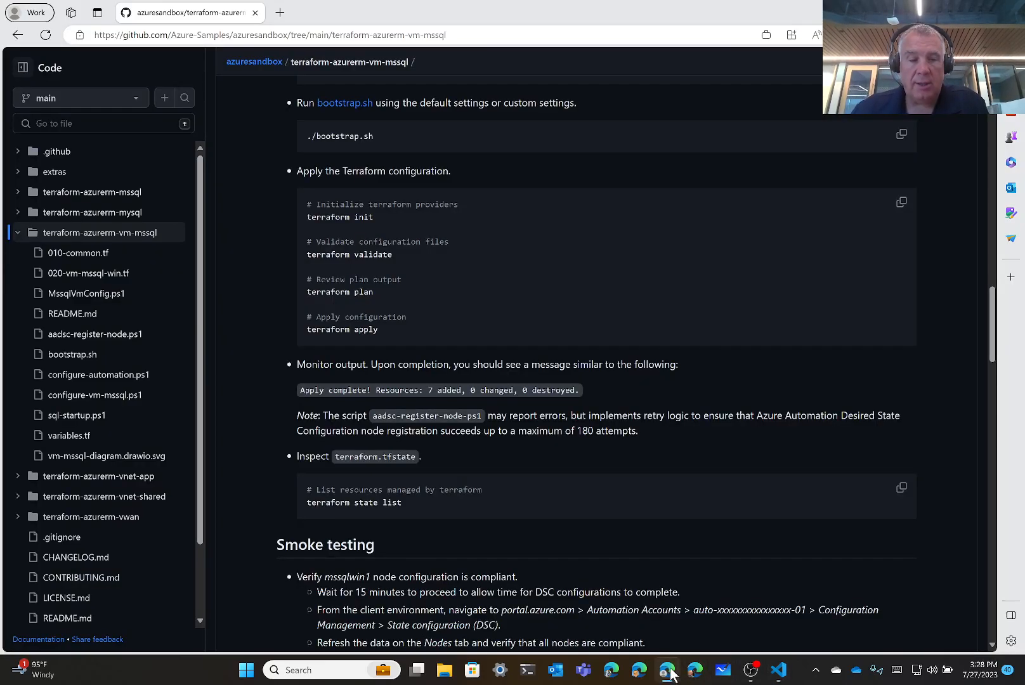
left_click(669, 670)
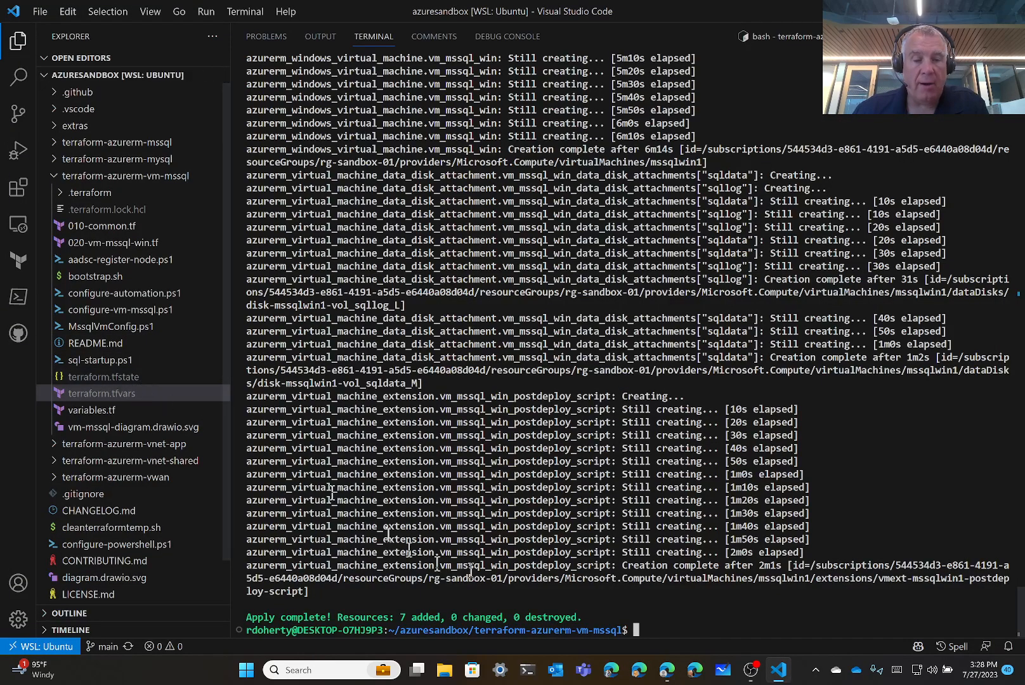
type("tern")
type("m state list")
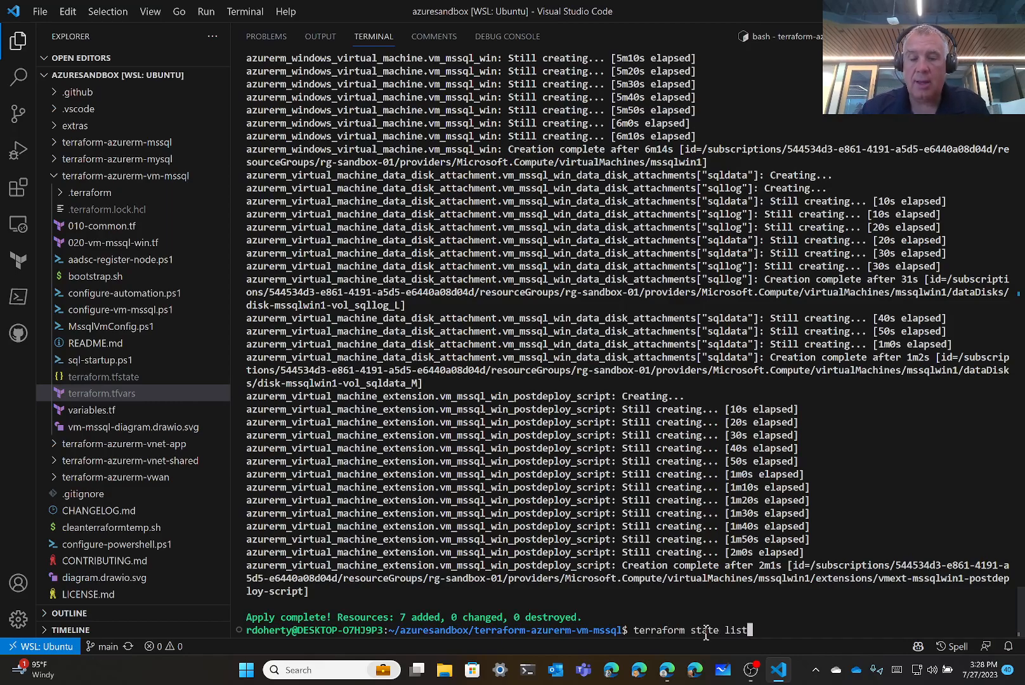
key("Return")
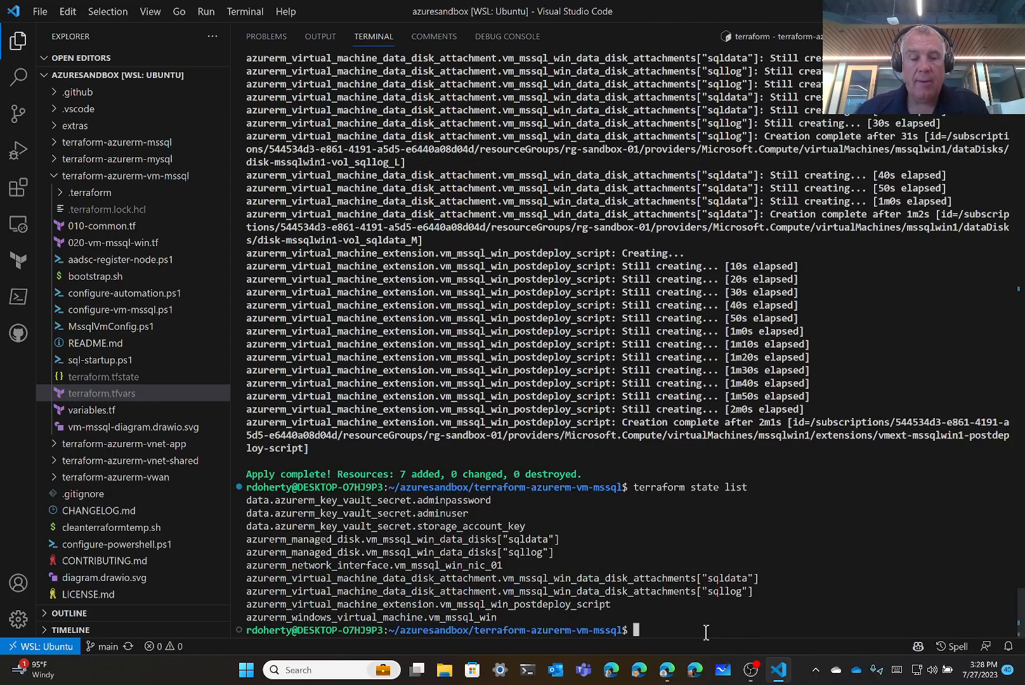